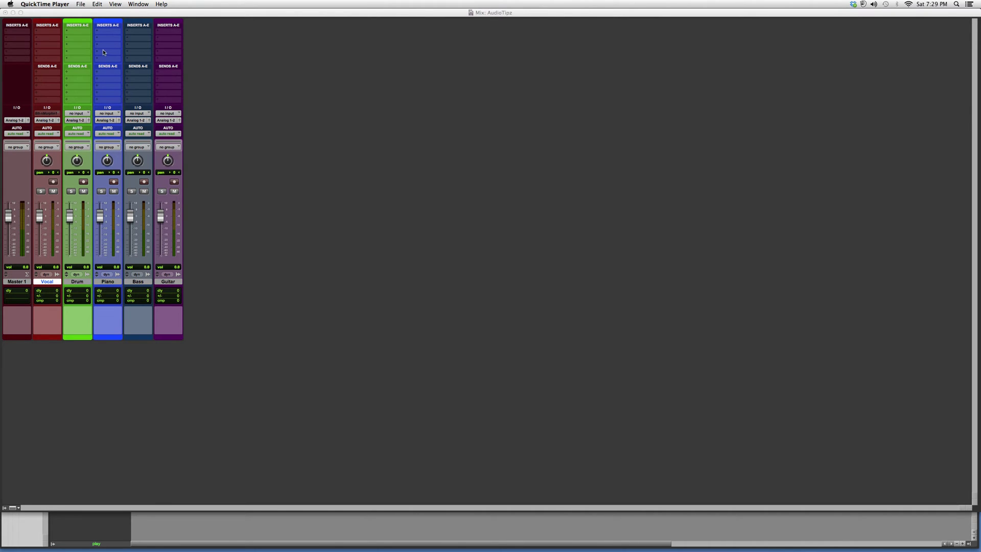
Insert REQ 2 (mono) on the Vocal track and place its window beside the mixer
left_click(55, 33)
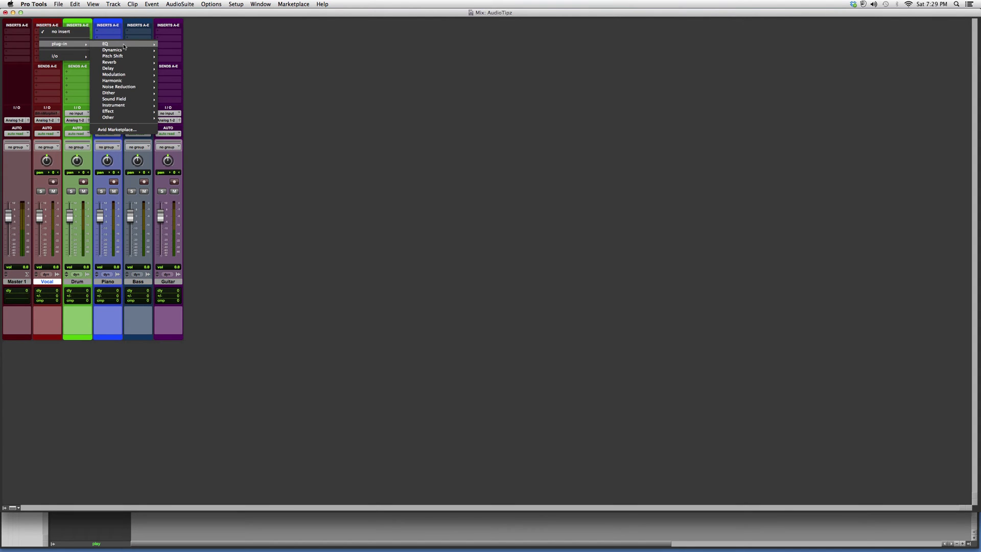
mouse_move(123, 44)
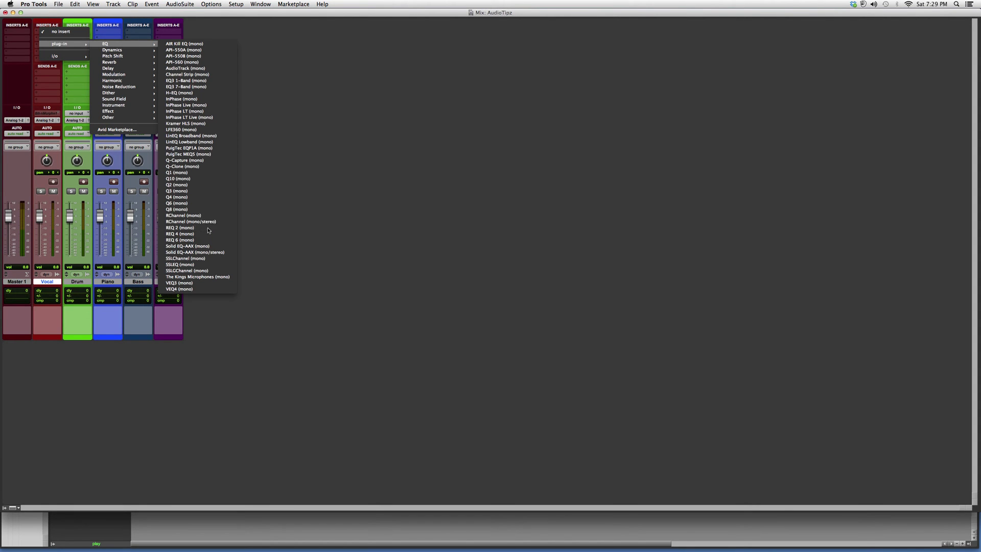
left_click(209, 231)
left_click_drag(582, 172, 669, 201)
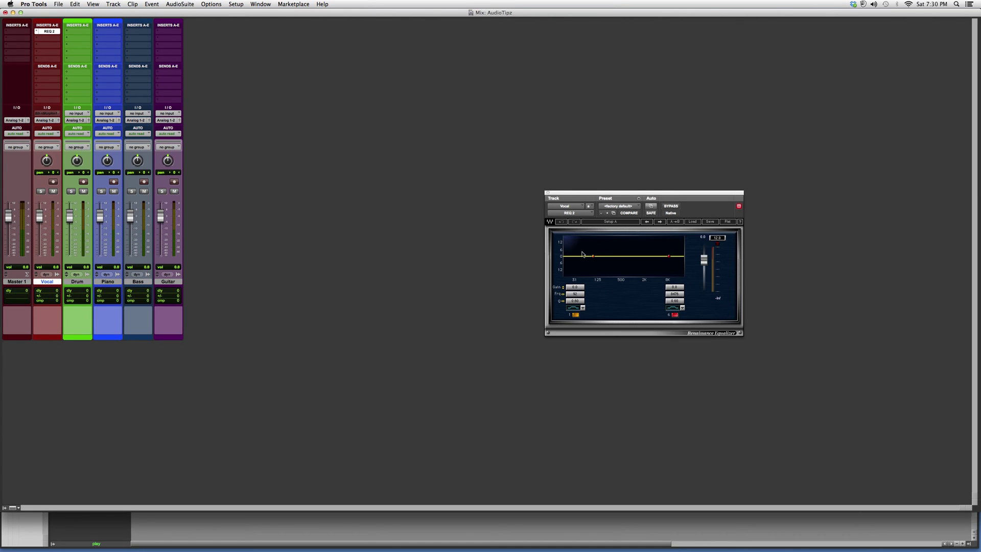
Raise the REQ 2 output to 3.3 and set band 1 to Hi-Pass
left_click(704, 261)
left_click_drag(704, 260, 704, 253)
left_click(576, 306)
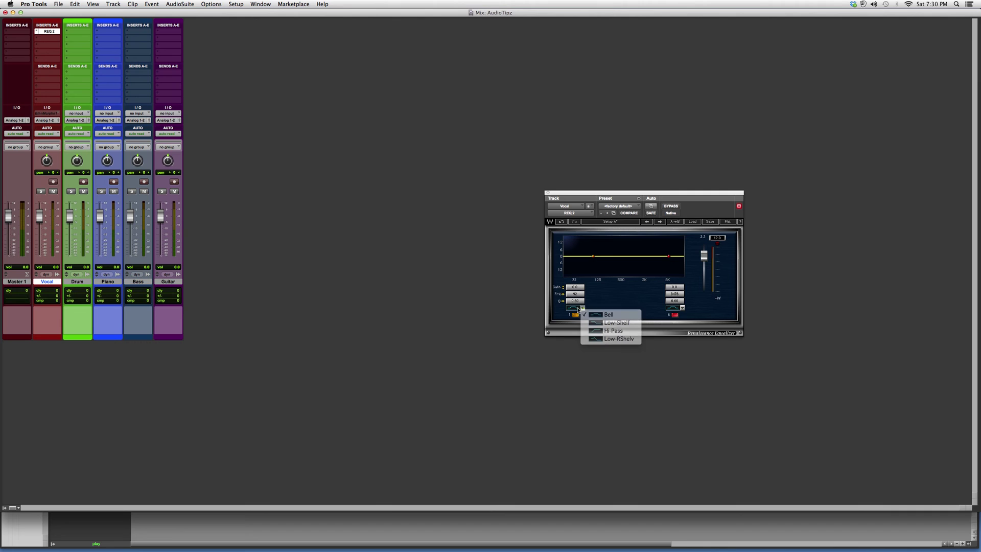
left_click(576, 314)
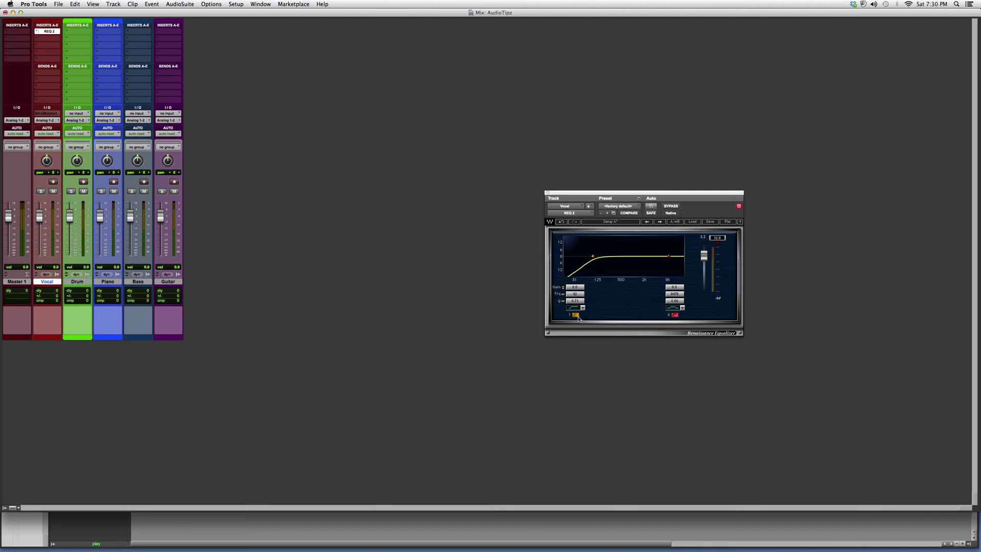
Toggle the high-pass band on and off to compare, leaving the bands switched off
left_click(576, 315)
left_click(675, 316)
left_click(576, 314)
left_click(674, 316)
Reset the REQ 2 output fader to 0.0
left_click(707, 259, "alt")
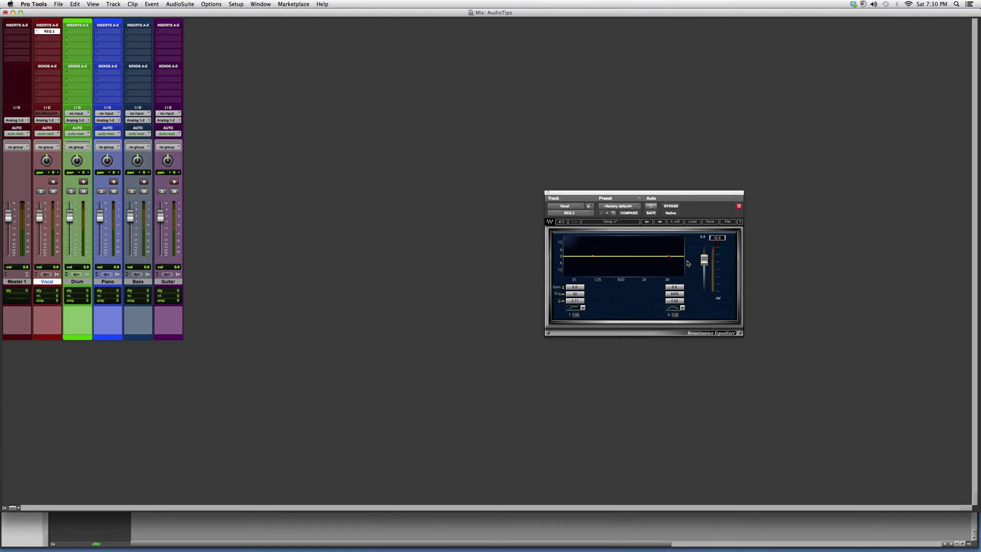